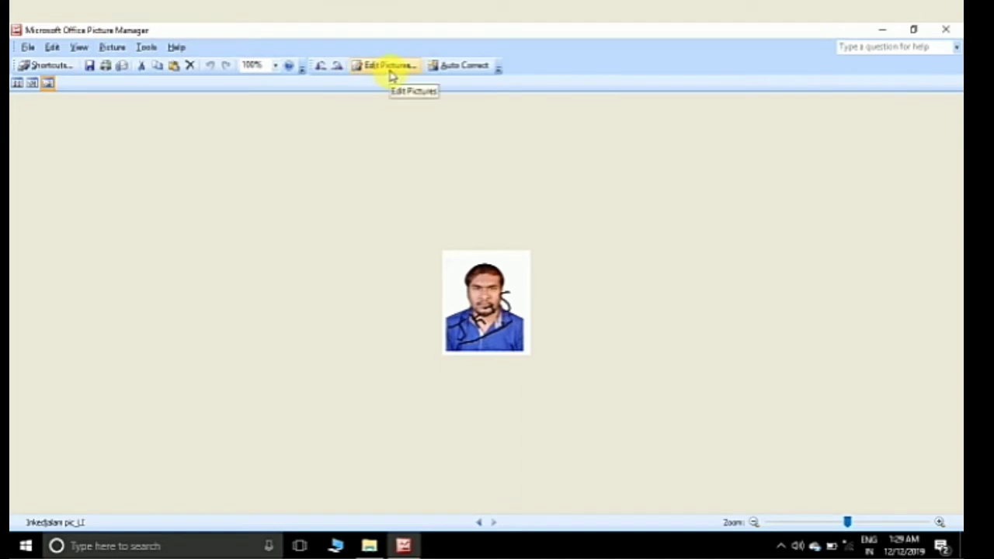
- Open the resize settings for the portrait photo and set a custom width of 150 pixels
left_click(391, 68)
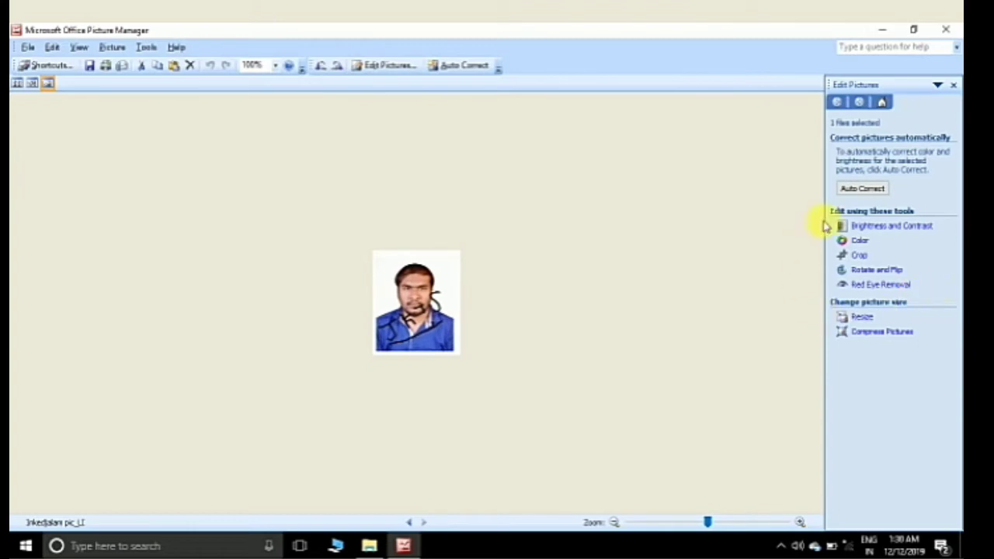
left_click(863, 317)
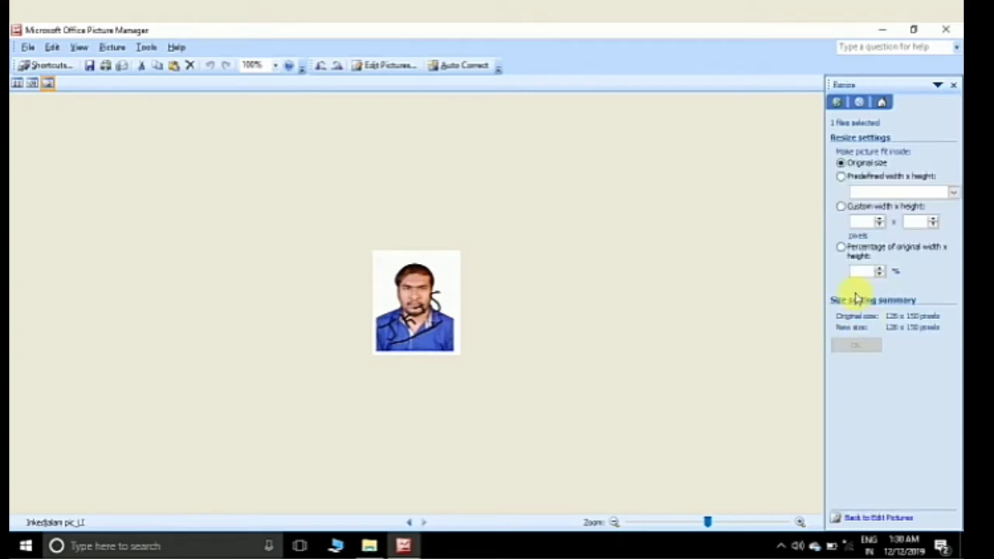
left_click(841, 207)
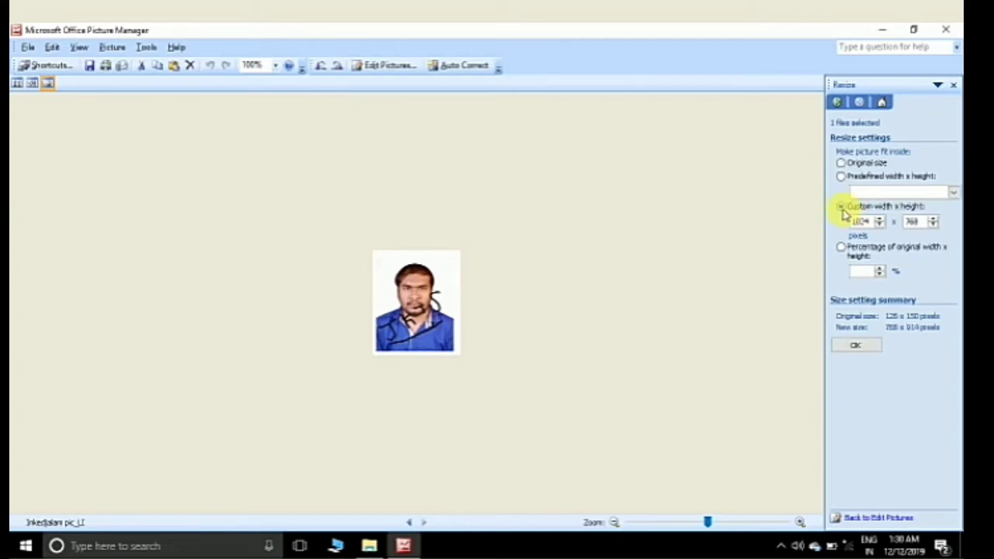
left_click(870, 222)
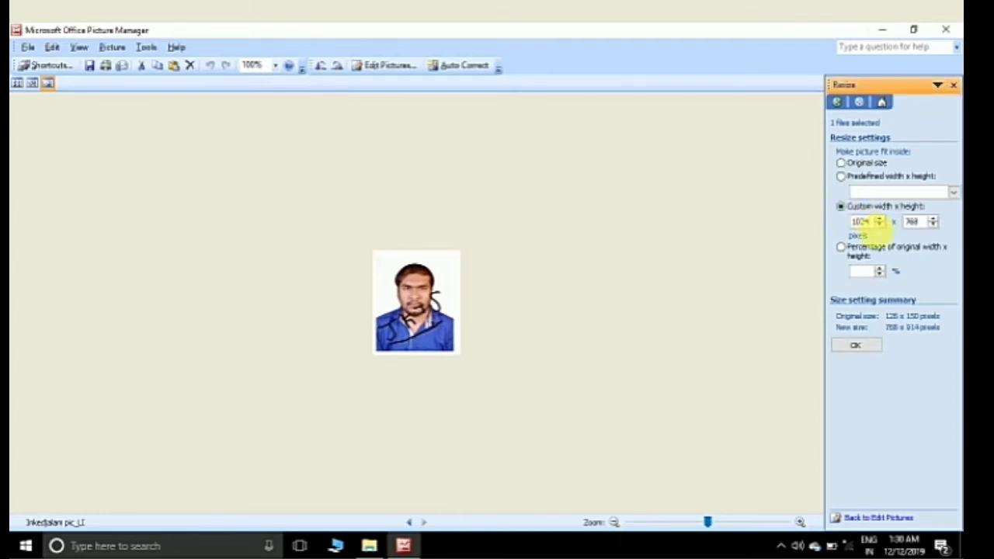
key("BackSpace")
key("BackSpace")
key("BackSpace")
key("BackSpace")
type("1")
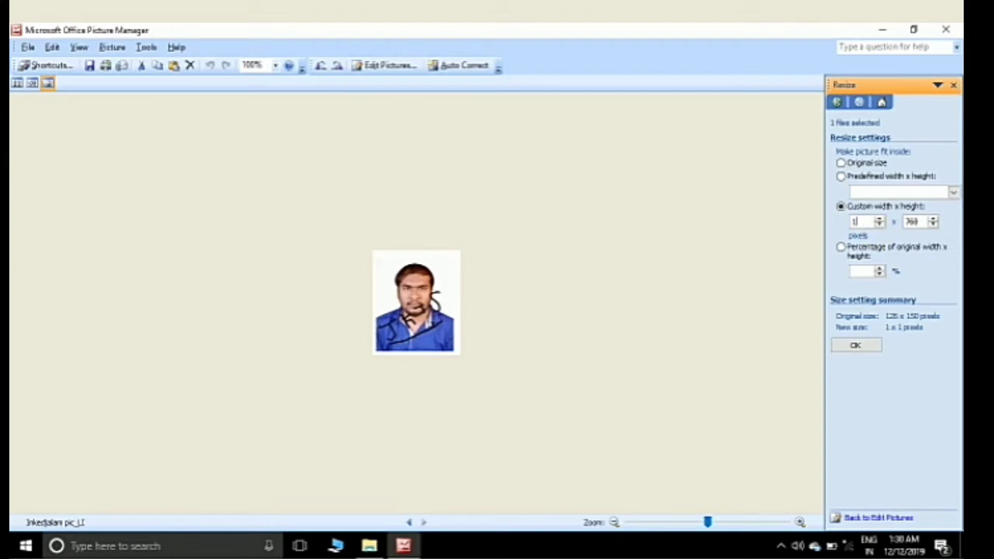
type("50")
- Set the portrait photo's custom height to 150 pixels and apply the resize
left_click(930, 224)
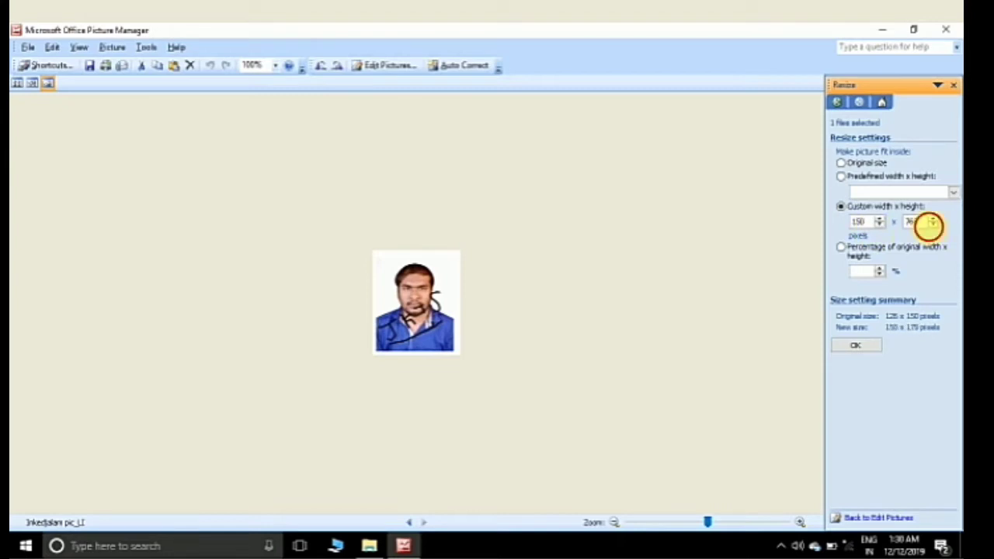
key("BackSpace")
key("BackSpace")
key("BackSpace")
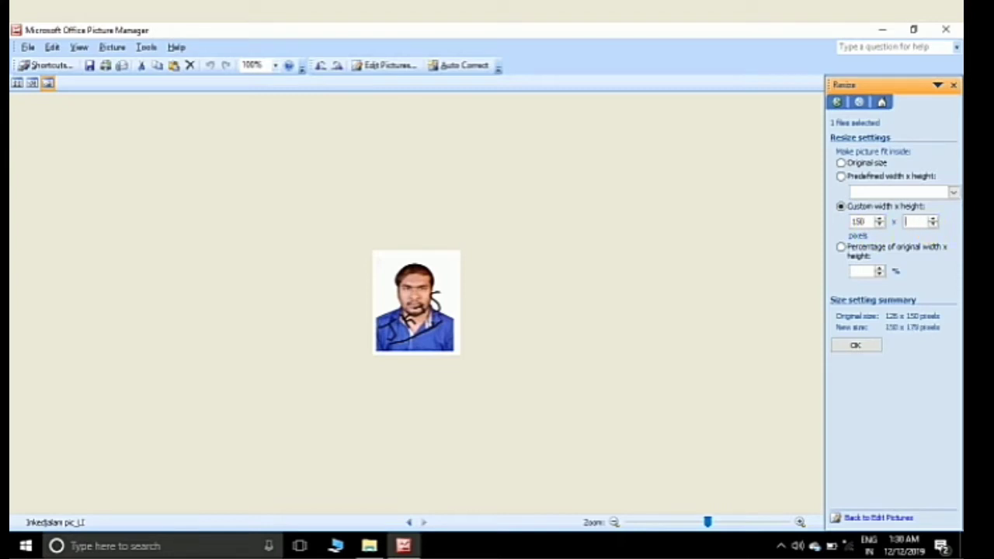
type("150")
left_click(856, 346)
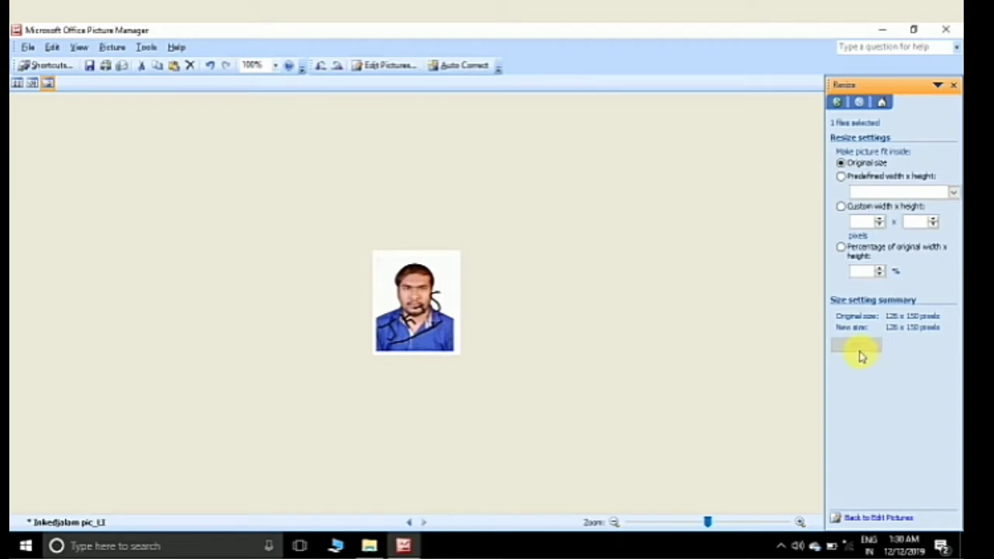
- Save a copy of the resized portrait photo to the Desktop as "cgpsc pic" in JPEG File Interchange Format
left_click(28, 48)
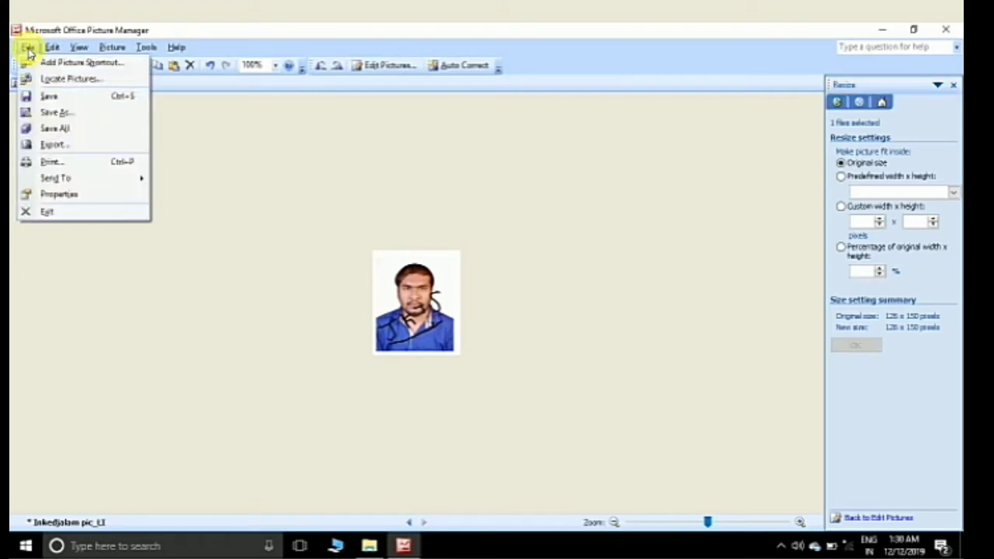
left_click(68, 113)
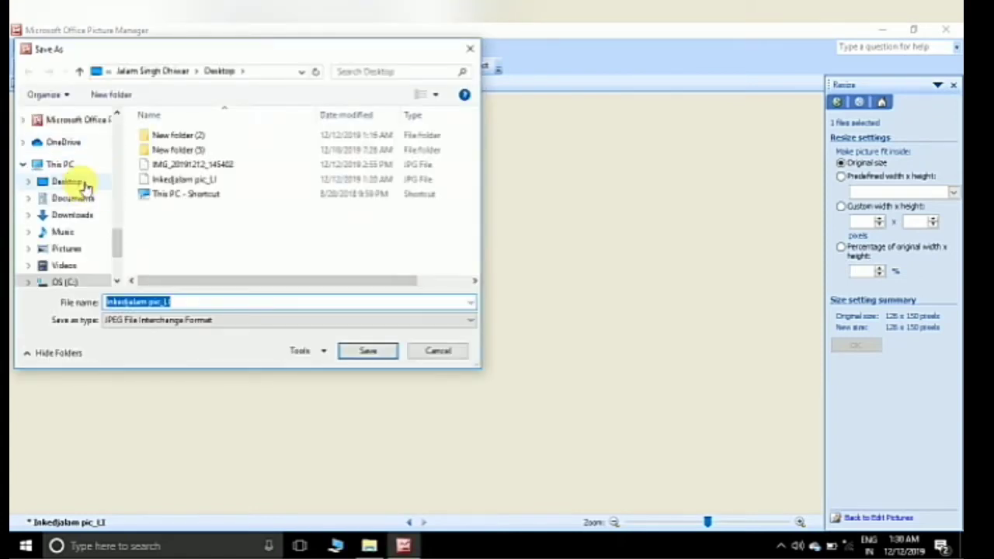
left_click(71, 183)
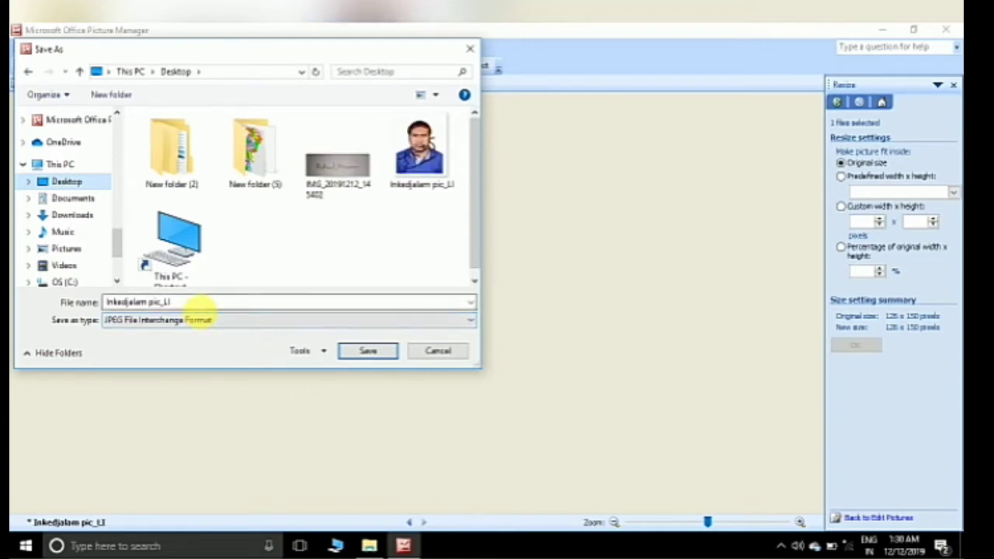
left_click(178, 301)
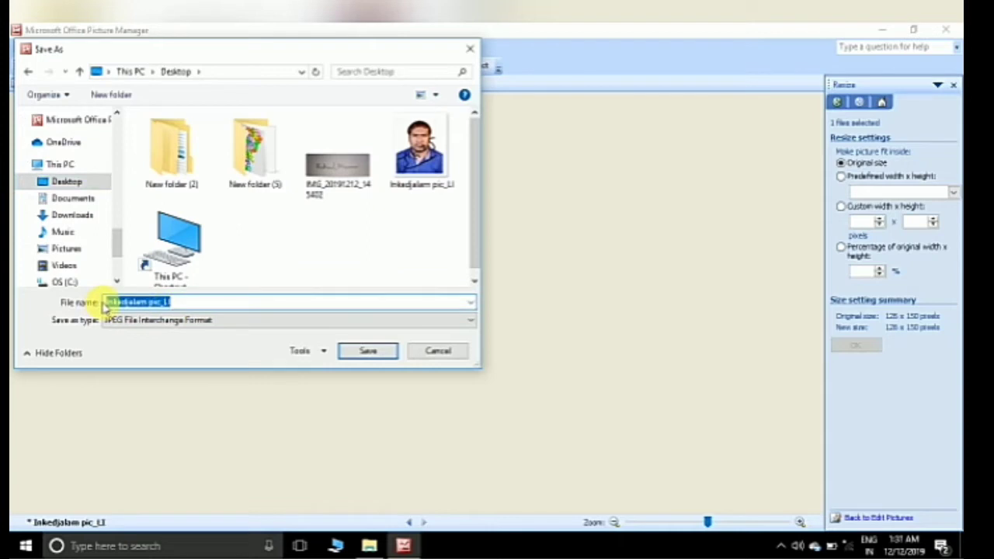
key("BackSpace")
type("sgpsc p")
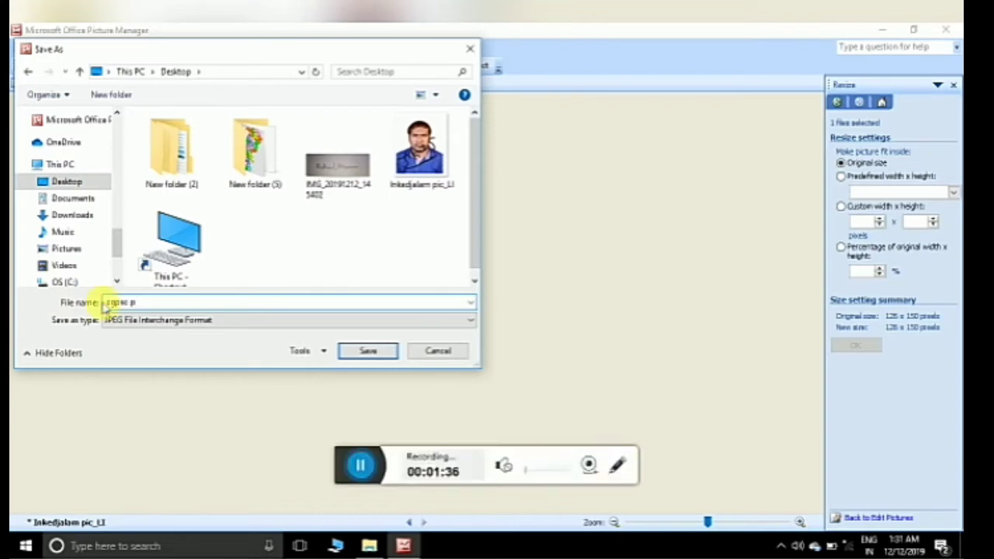
type("ot")
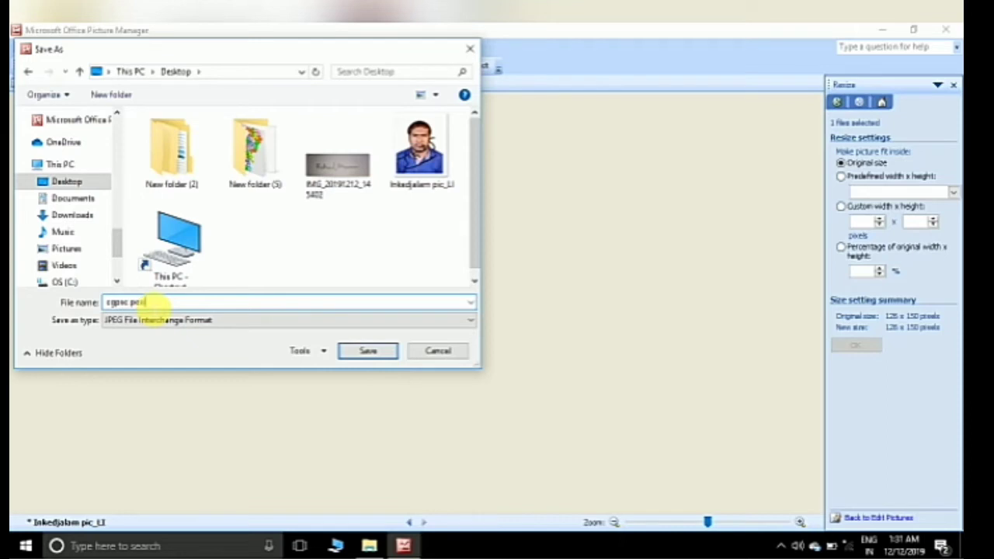
type("t")
type("c")
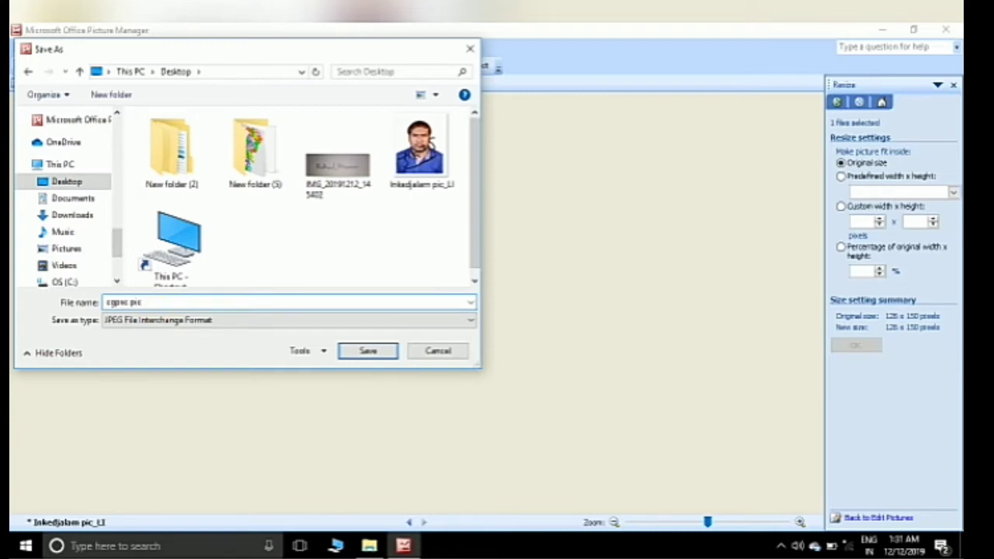
left_click(367, 353)
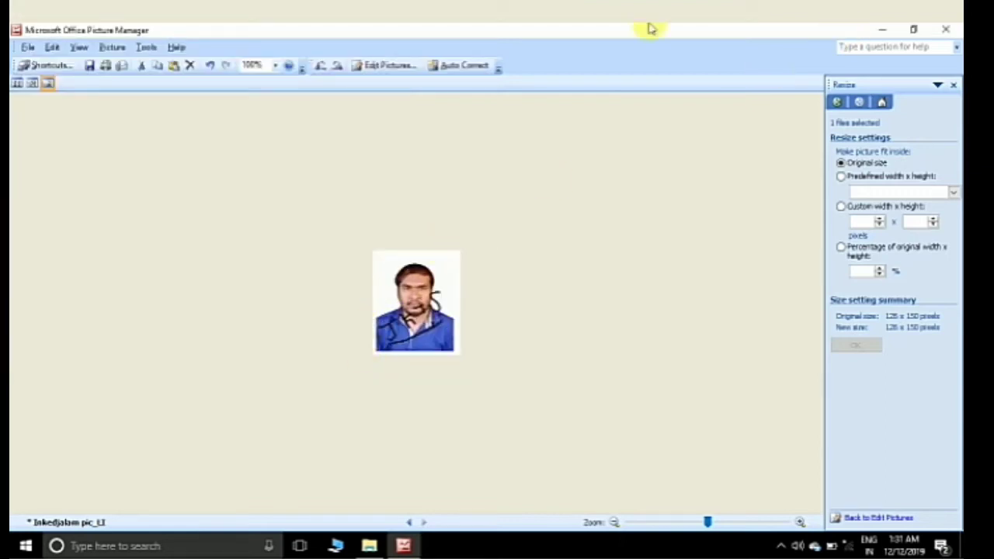
- Close the picture editor, saving the pending changes to the original portrait photo
left_click(955, 29)
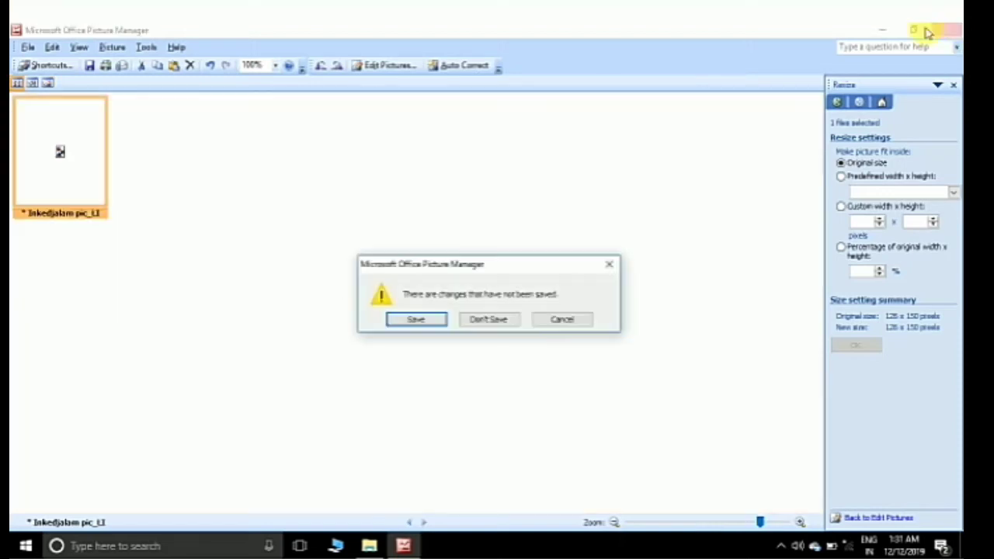
left_click(414, 321)
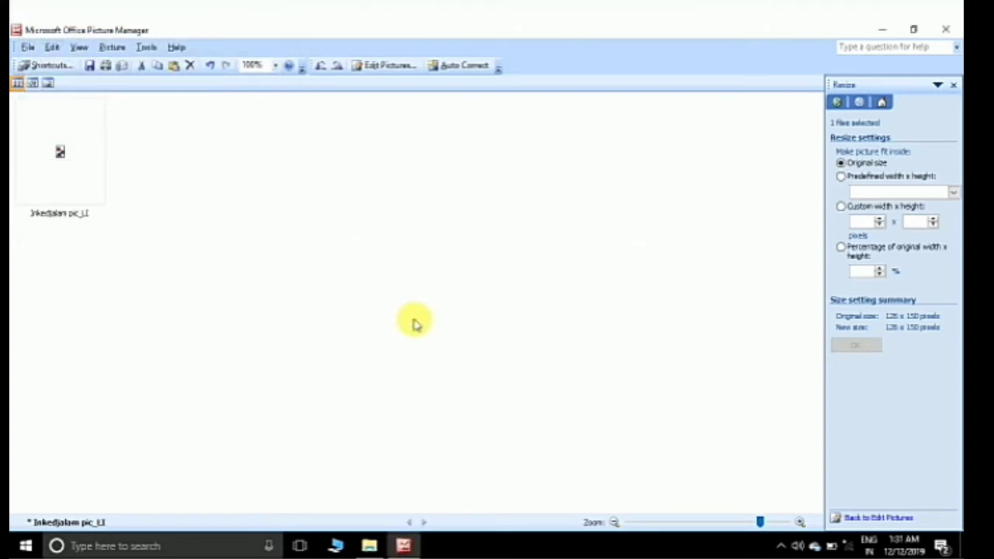
key("alt+F4")
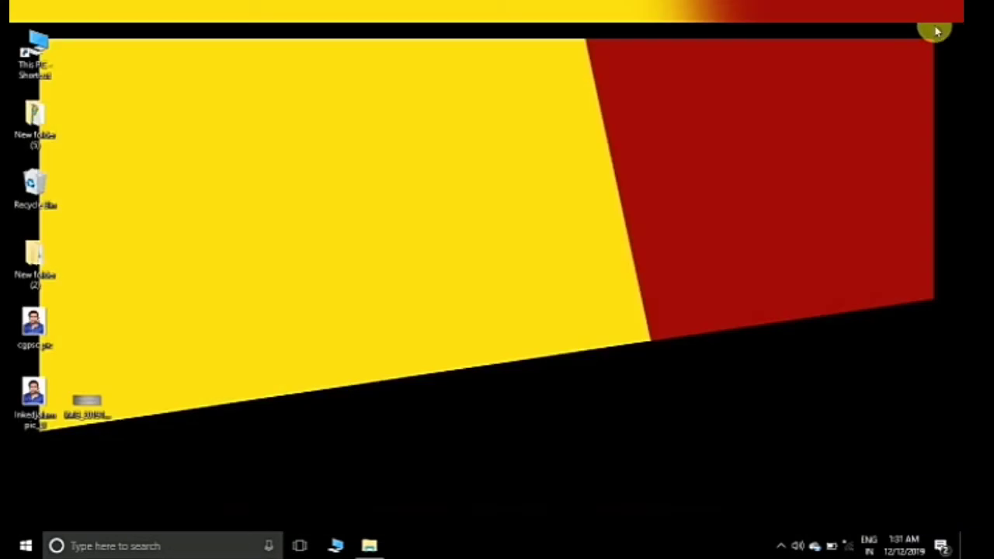
- View the saved "cgpsc pic" image from the desktop and check its file size in its properties
double_click(35, 330)
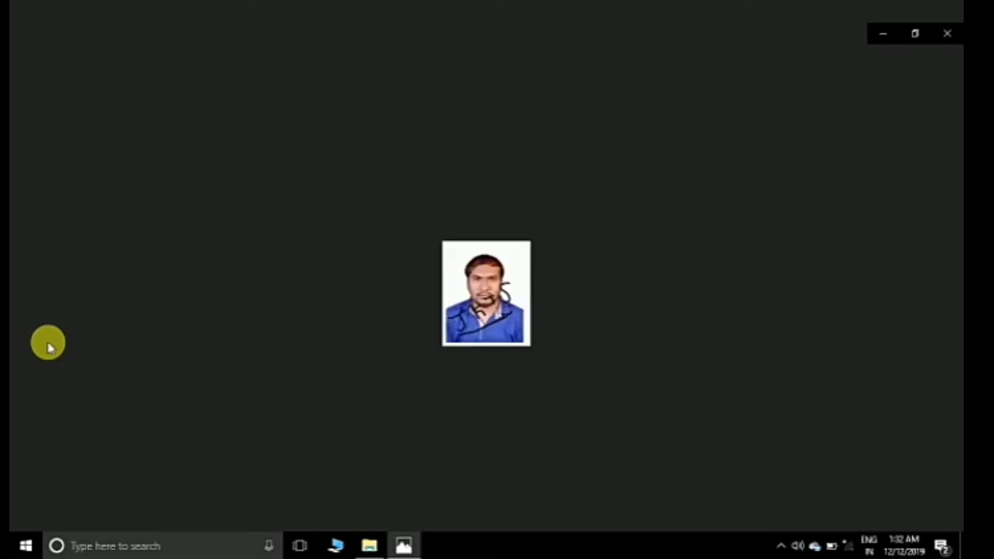
left_click(947, 31)
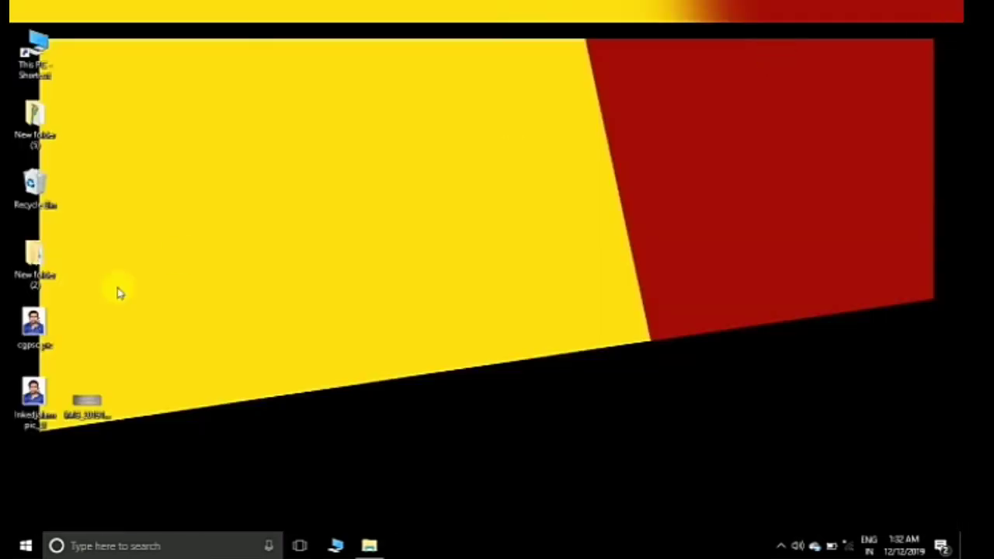
right_click(26, 332)
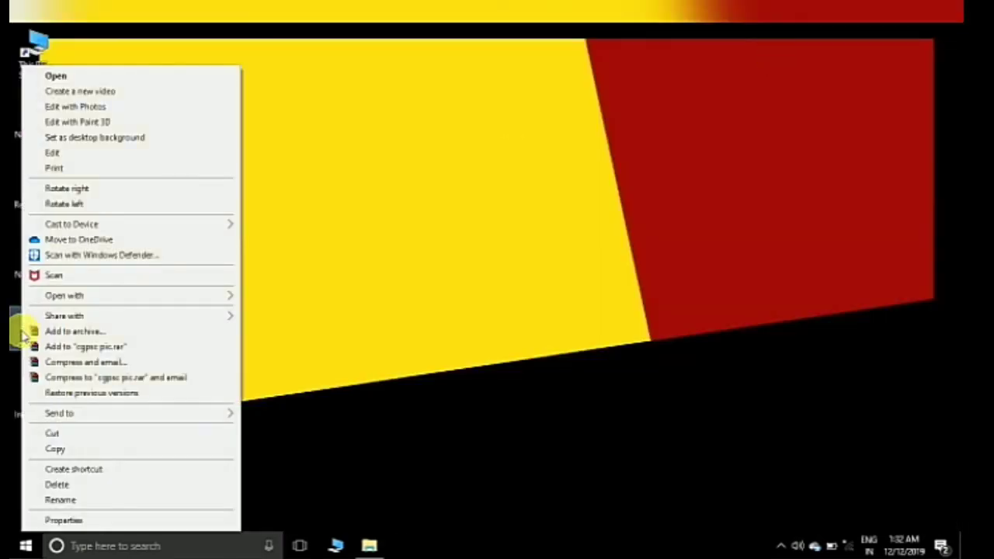
left_click(62, 520)
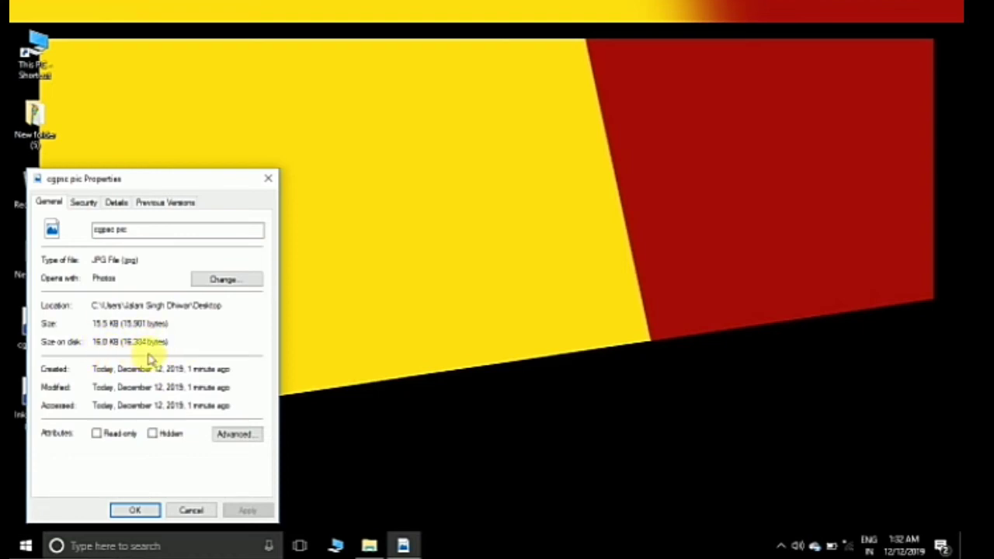
left_click(133, 510)
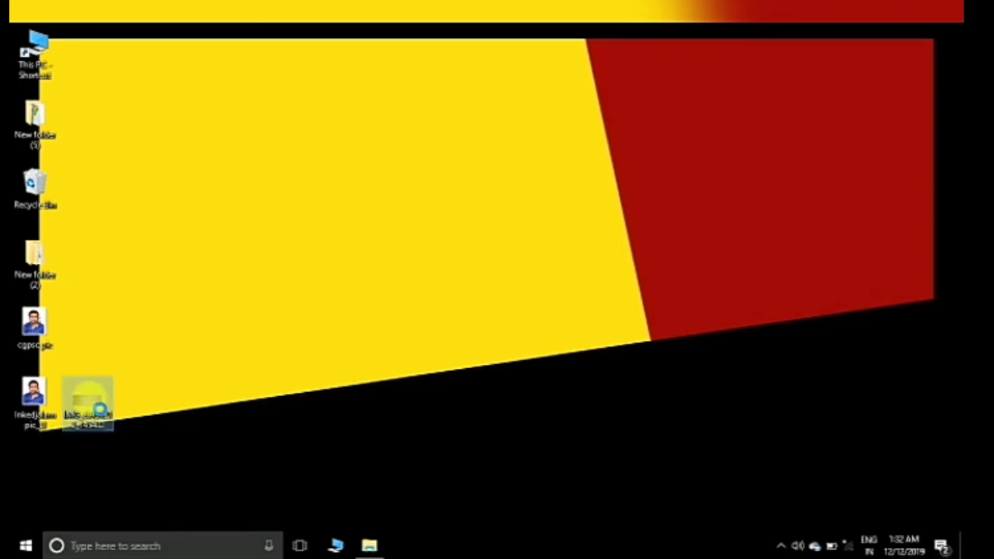
- Open the signature image IMG_20191212_145402 from the desktop with Microsoft Office Picture Manager
right_click(91, 405)
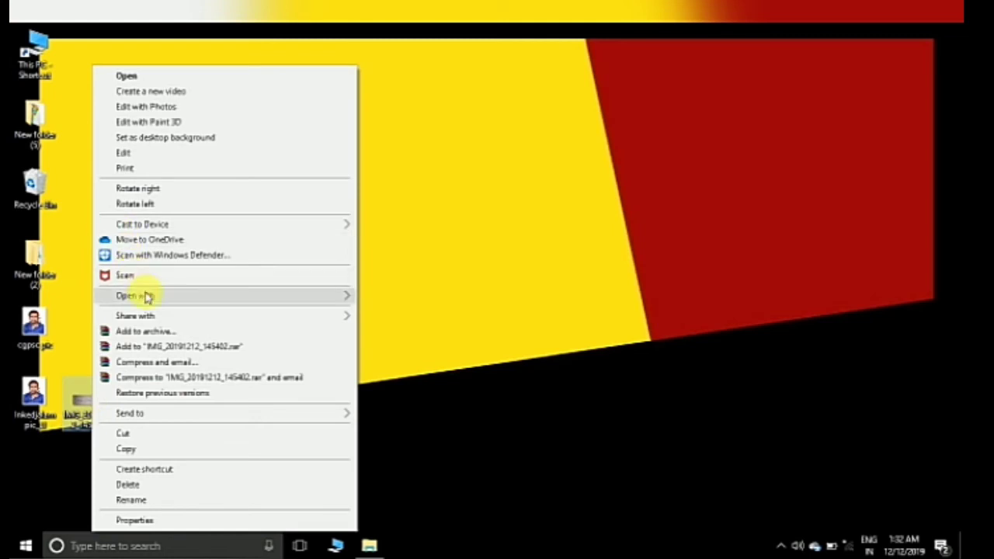
mouse_move(148, 297)
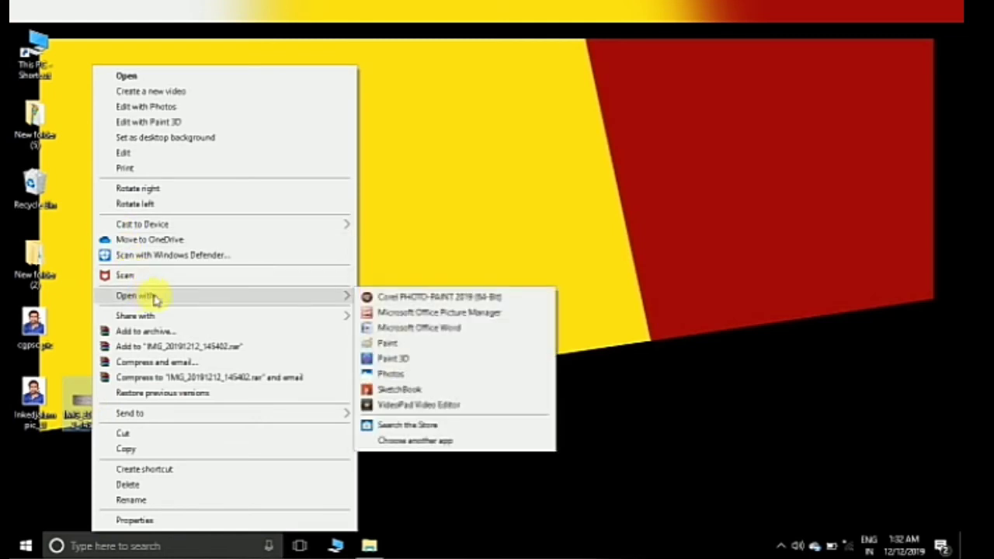
left_click(427, 317)
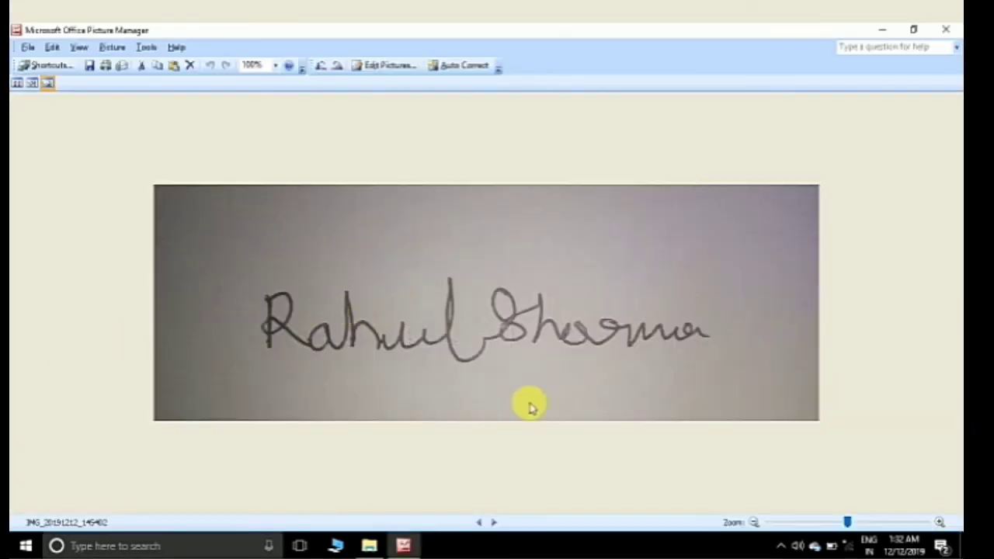
- Open the resize settings for the signature image and set a custom width of 150 pixels
left_click(400, 74)
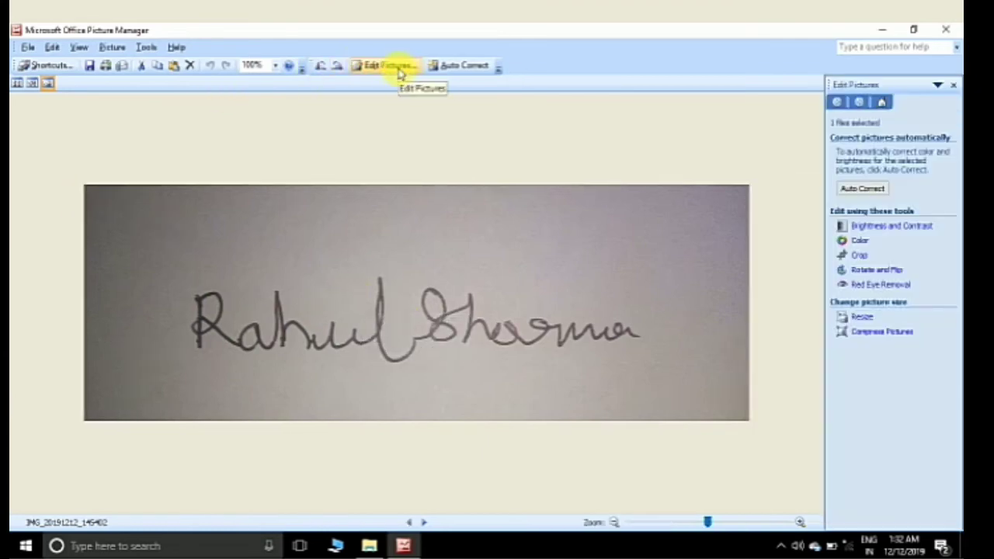
left_click(858, 320)
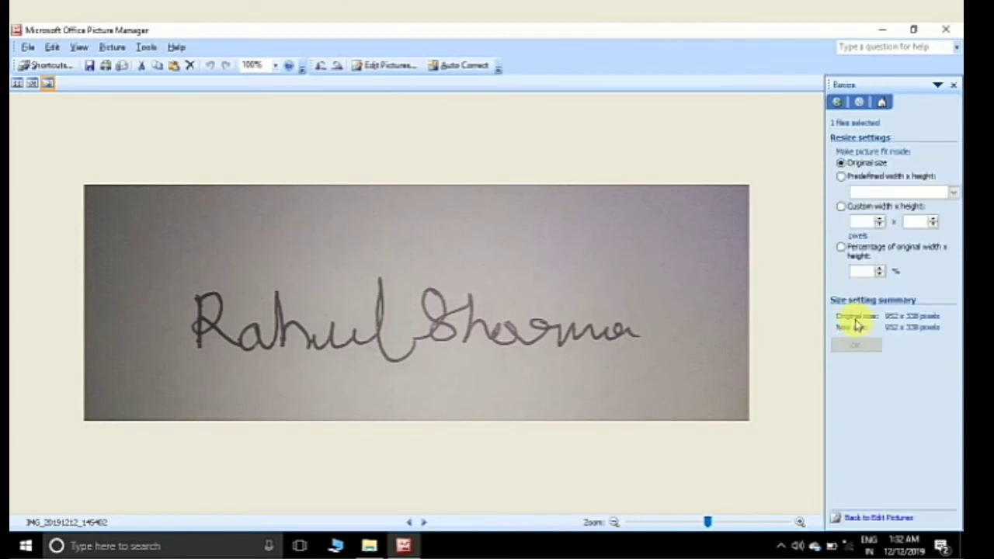
left_click(841, 207)
left_click(873, 221)
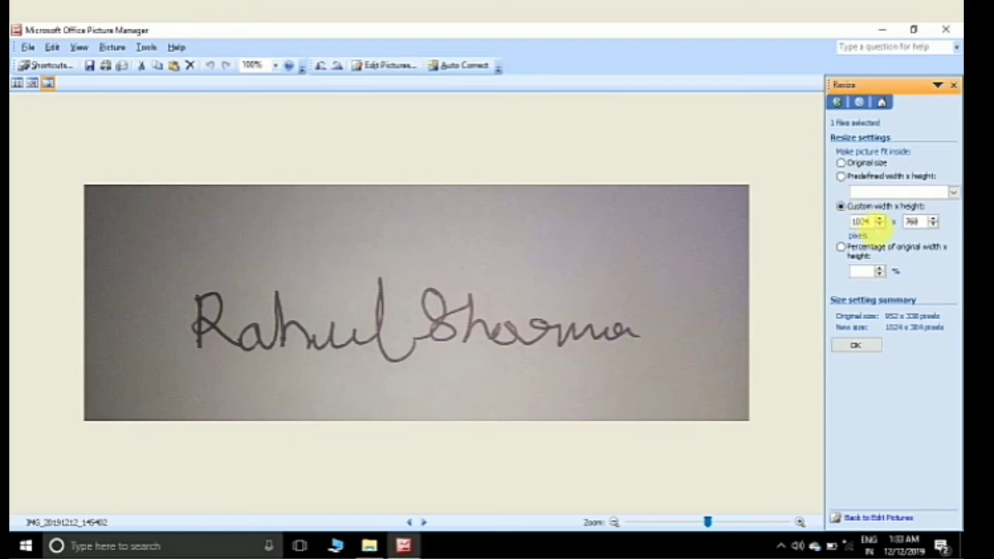
key("BackSpace")
key("BackSpace")
key("BackSpace")
key("BackSpace")
type("150")
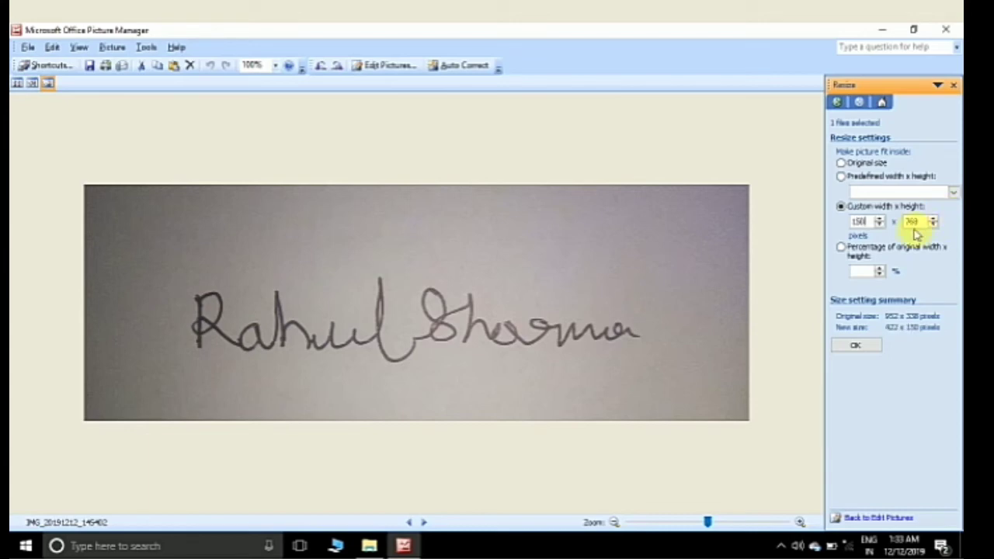
- Set the signature image's custom height to 150 pixels and apply the resize
key("BackSpace")
key("BackSpace")
key("BackSpace")
type("150")
left_click(857, 347)
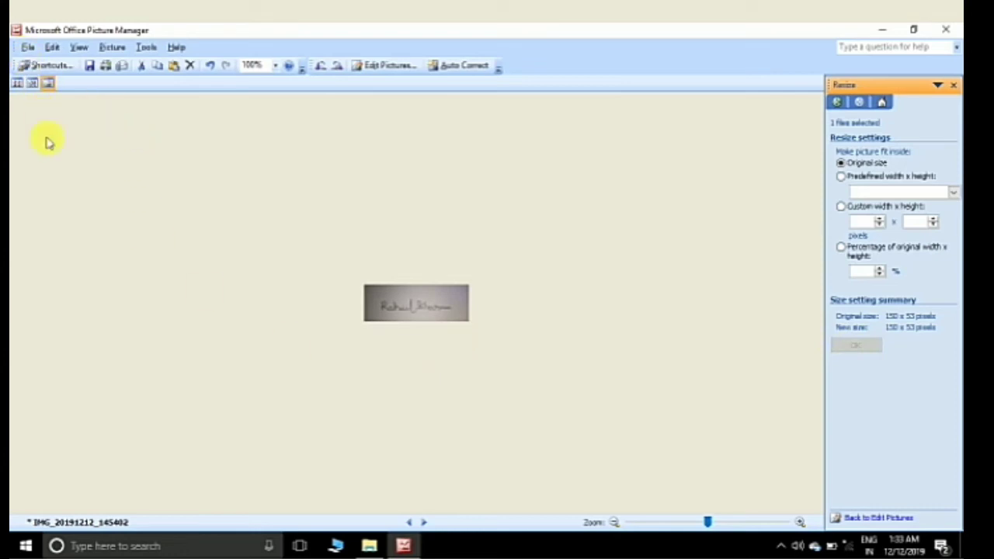
- Save a copy of the resized signature image to the Desktop as "cgpsc sign" in JPEG format
left_click(27, 50)
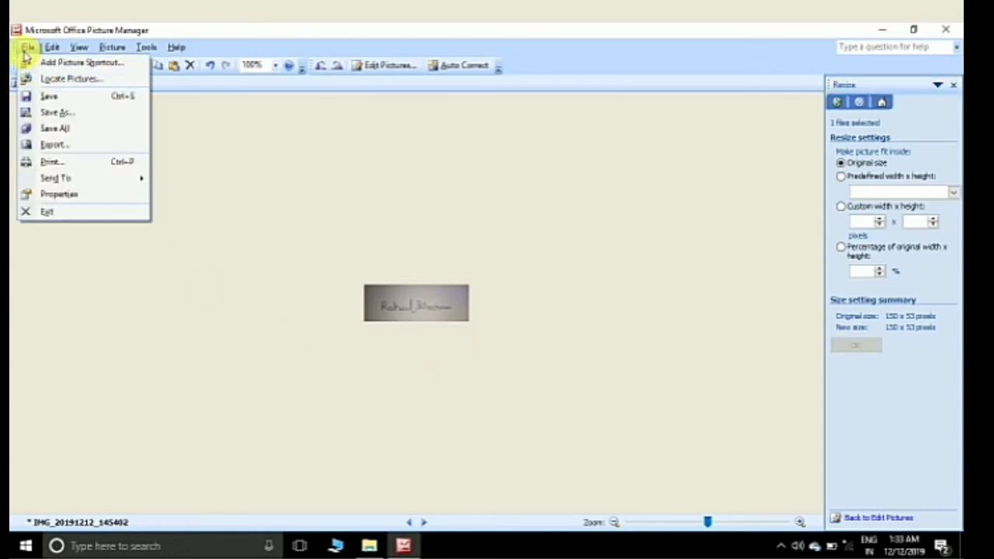
left_click(49, 114)
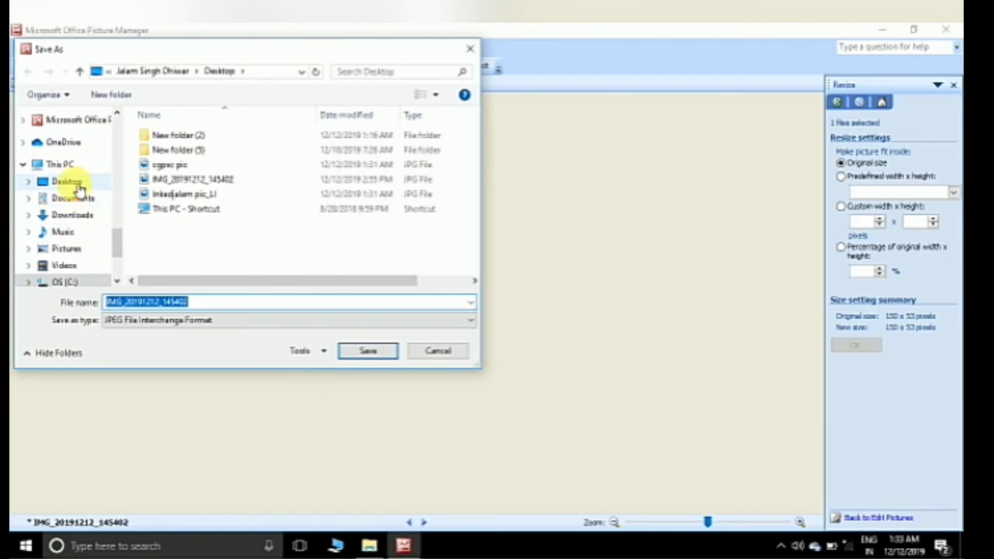
left_click(67, 181)
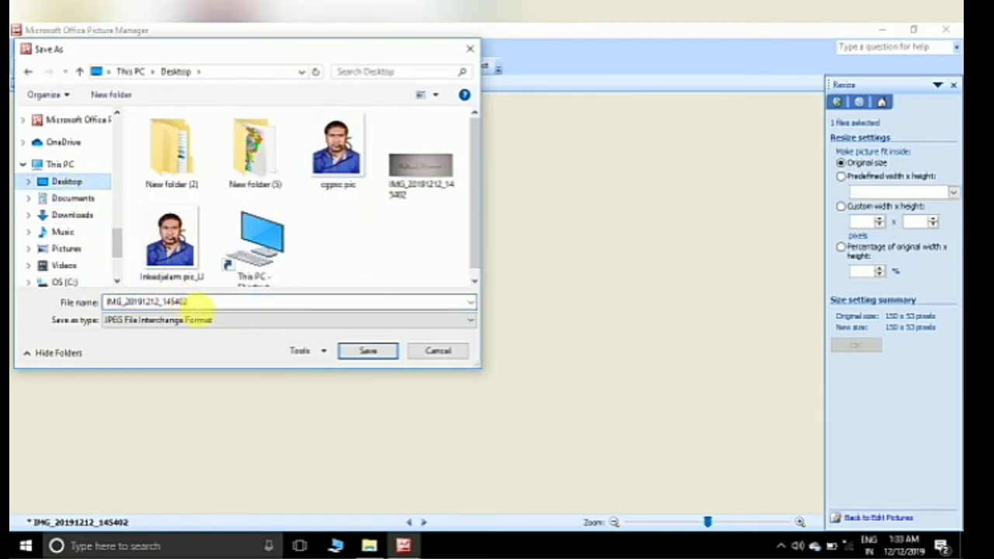
double_click(195, 305)
key("BackSpace")
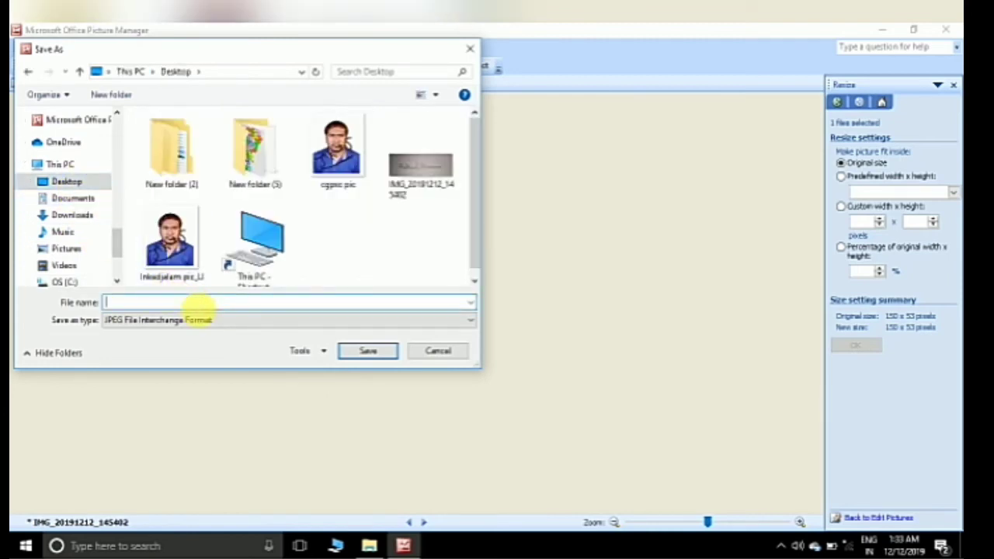
type("cgp")
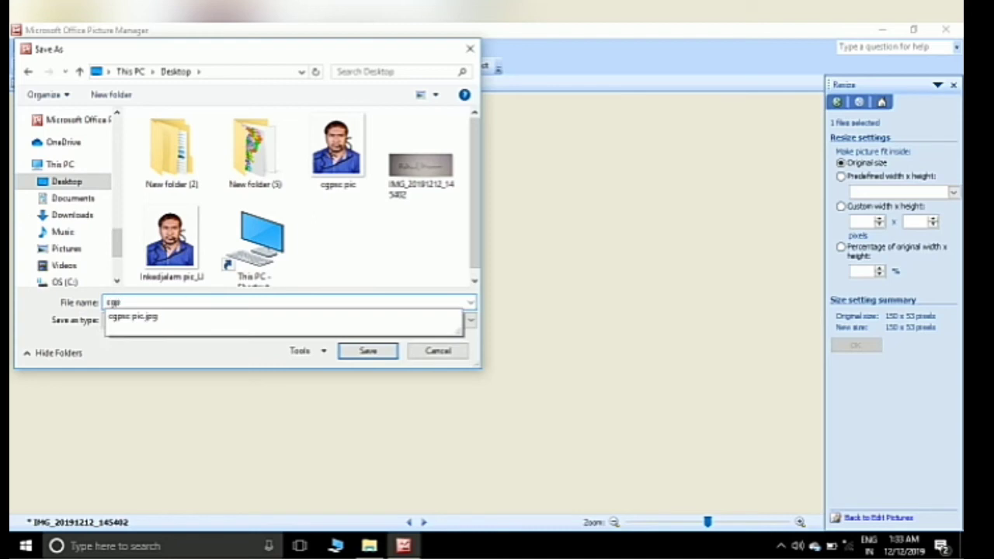
type("sc si")
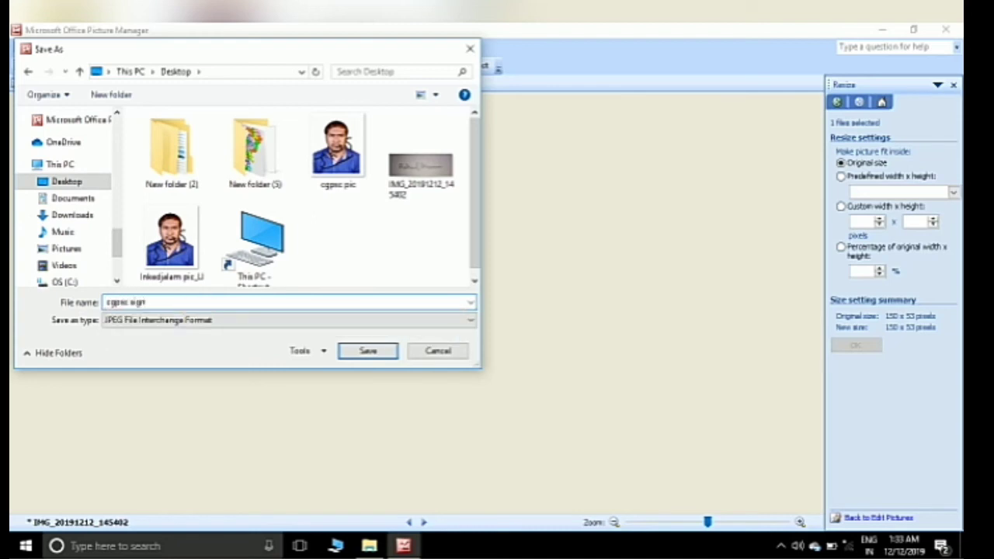
type("gn")
left_click(368, 350)
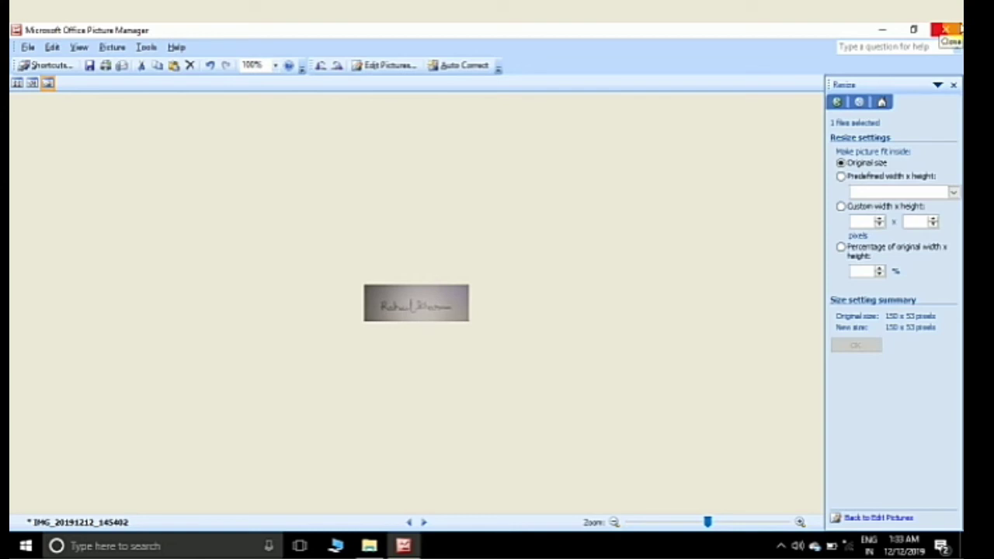
- Close Microsoft Office Picture Manager, saving the pending changes to the original signature image
left_click(957, 29)
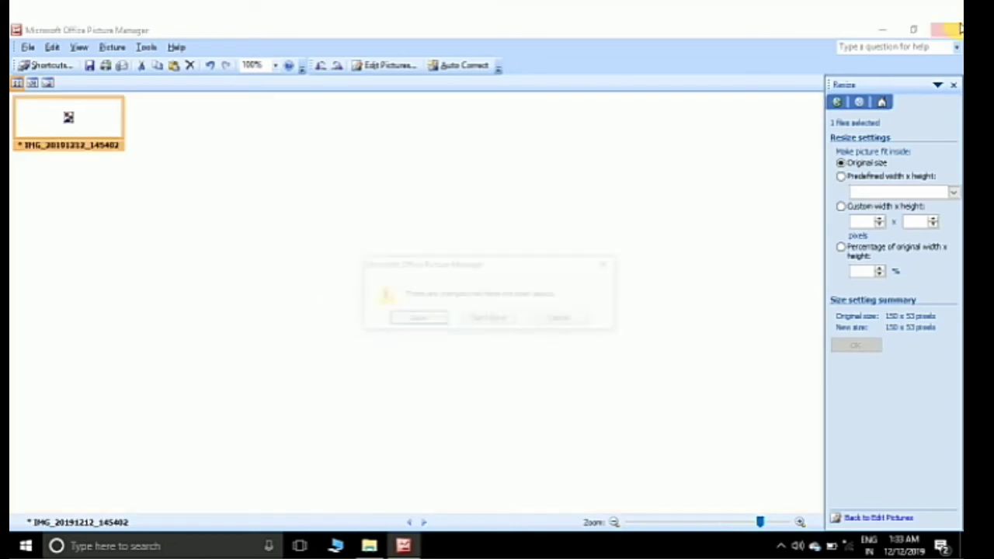
left_click(420, 322)
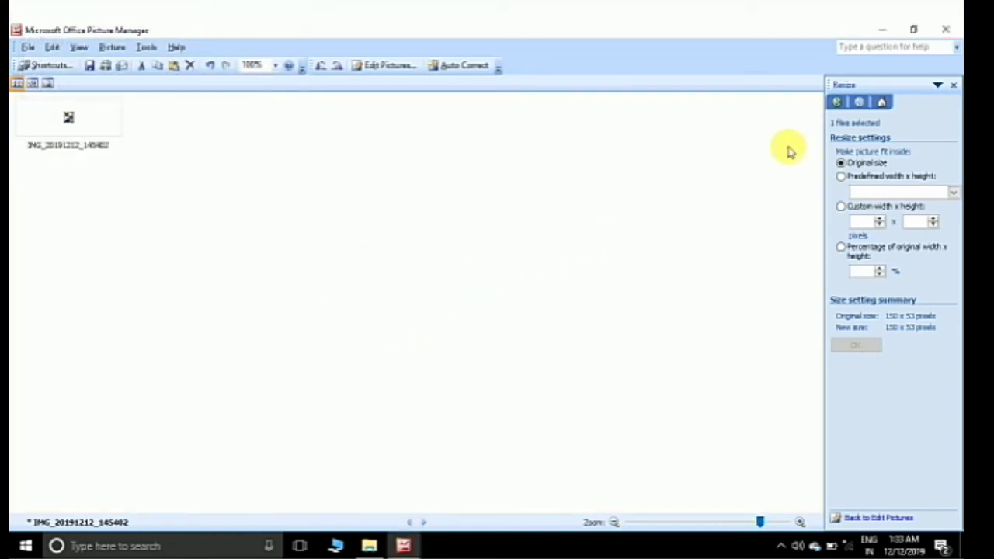
left_click(947, 30)
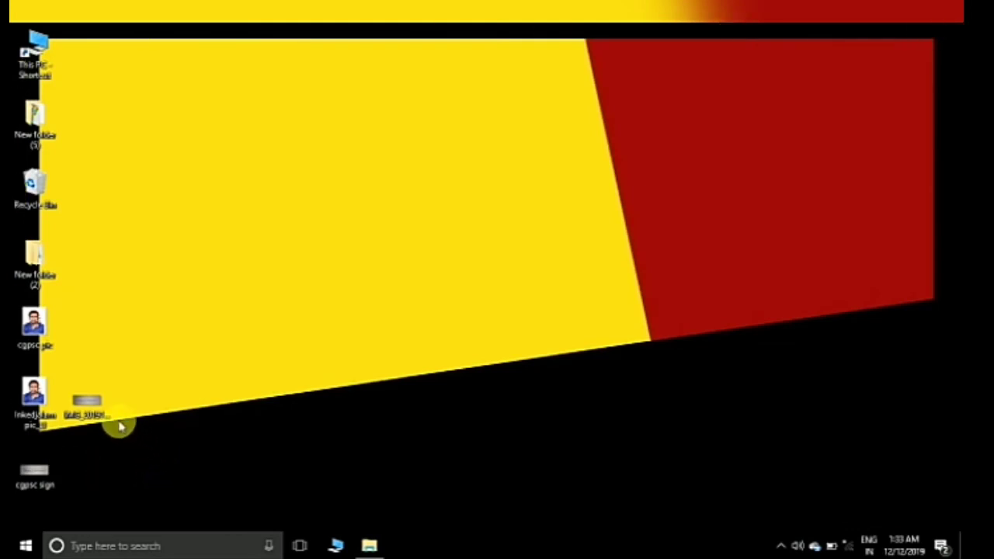
- View the saved "cgpsc sign" image from the desktop and check its file size in its properties
double_click(35, 470)
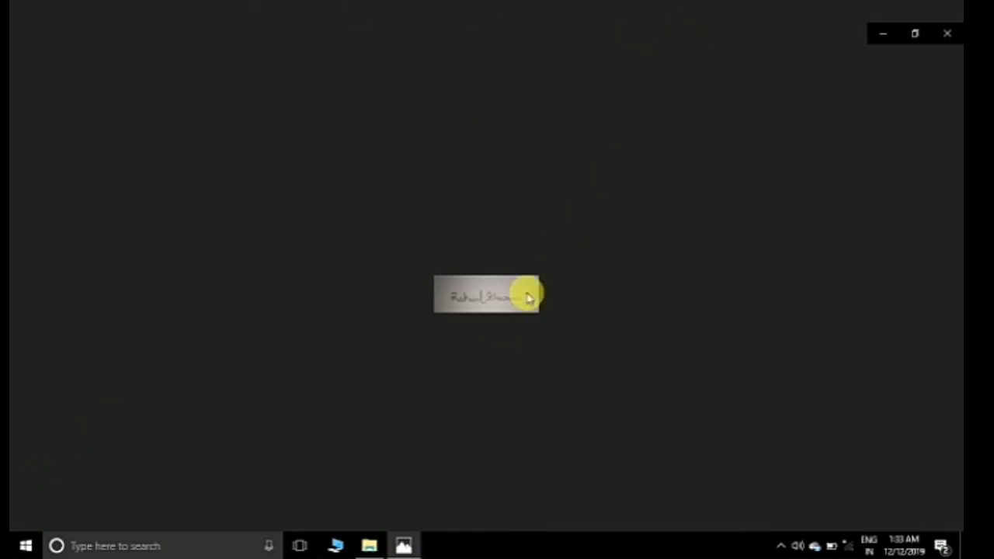
mouse_move(498, 326)
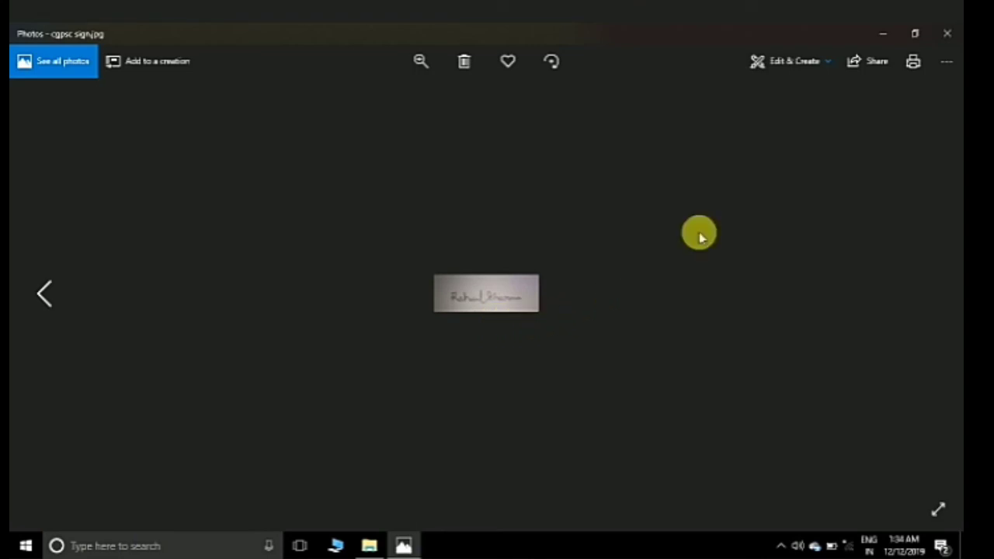
left_click(944, 30)
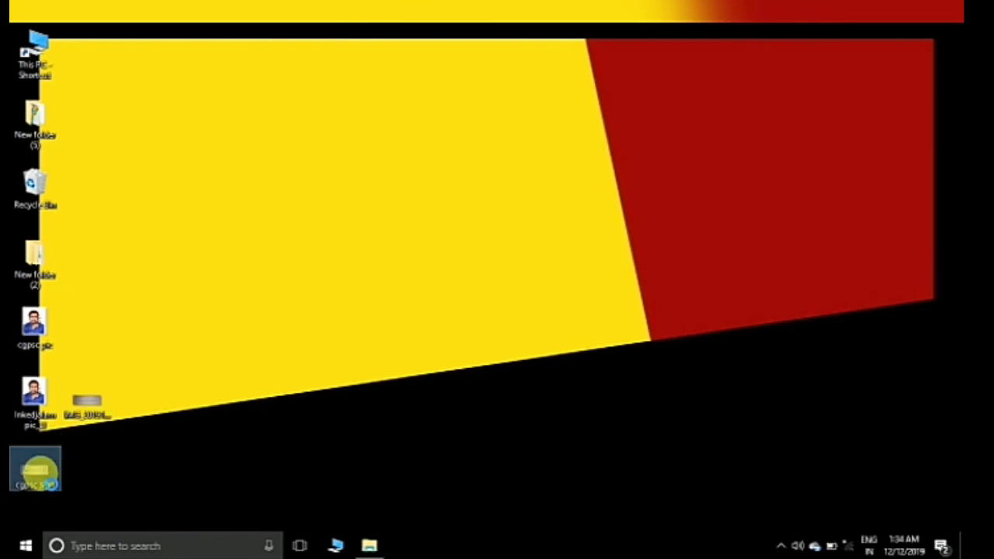
right_click(43, 479)
left_click(81, 521)
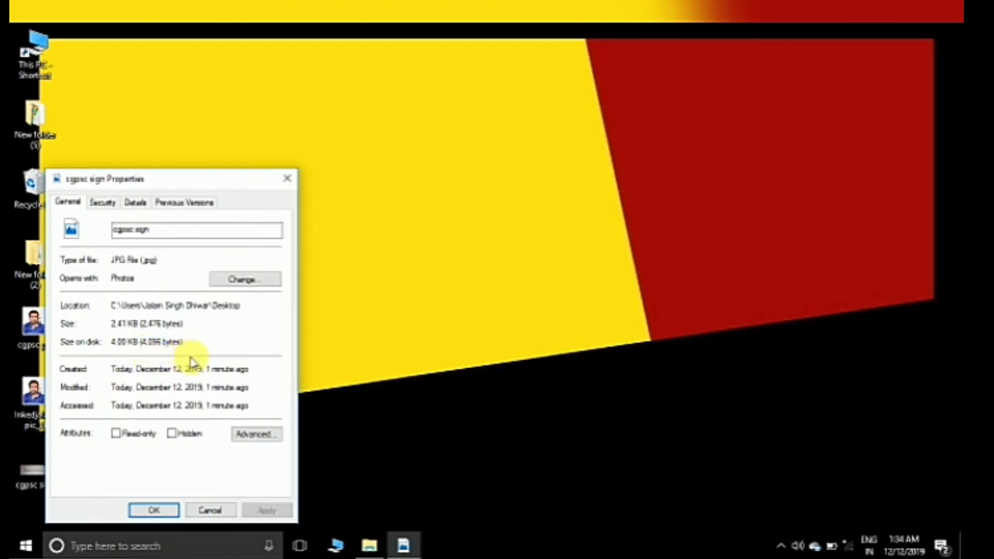
left_click(154, 511)
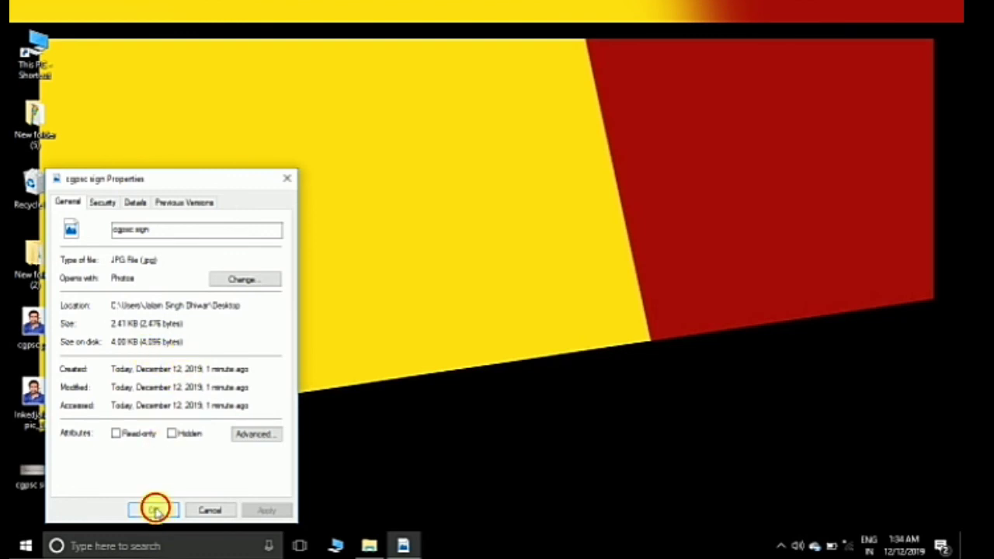